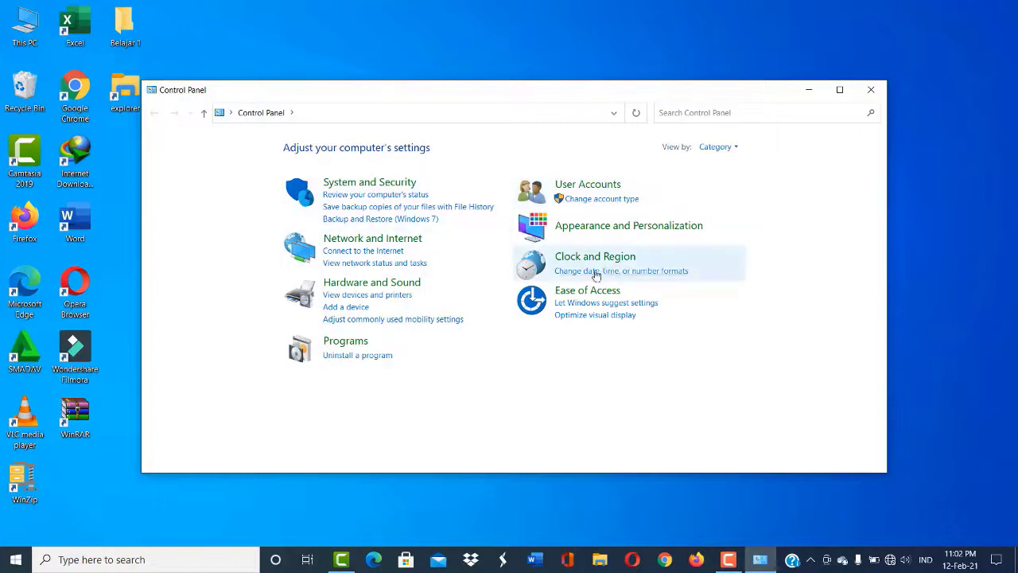
# Show the Control Panel items as large icons, and return to the category view
pyautogui.click(736, 148)
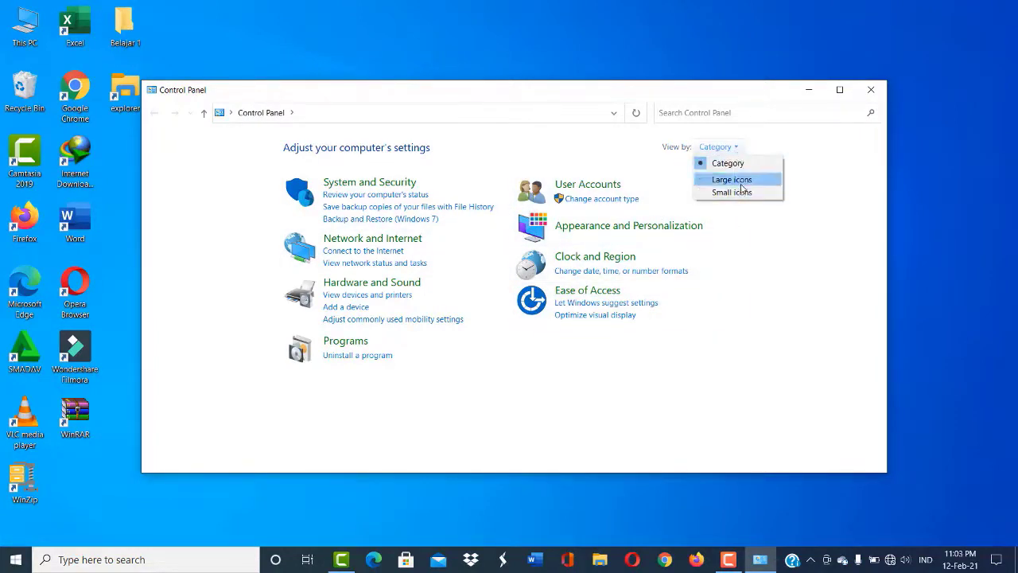
pyautogui.click(732, 180)
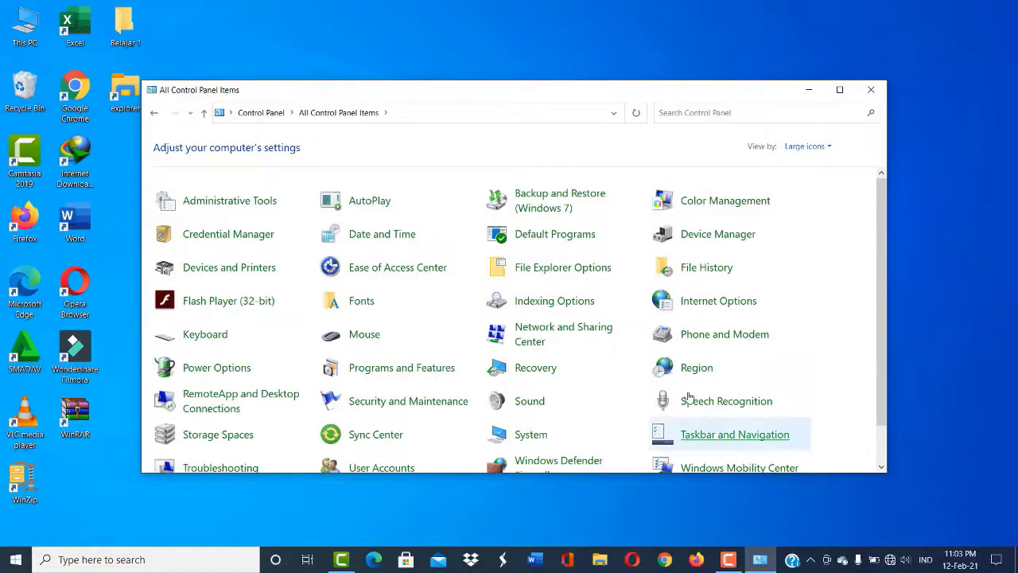
pyautogui.scroll(-1, 681, 358)
pyautogui.scroll(1, 700, 334)
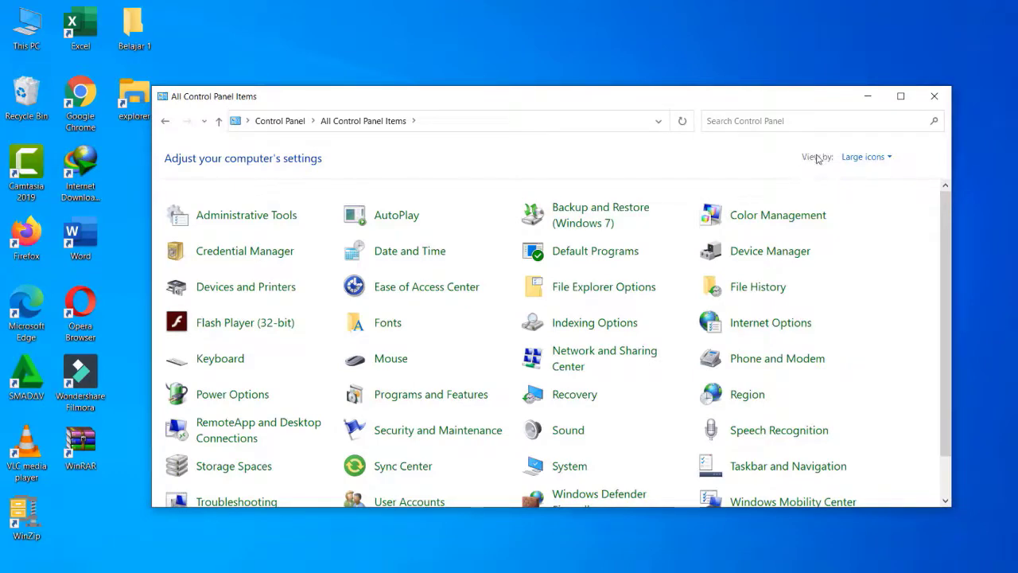
pyautogui.click(890, 158)
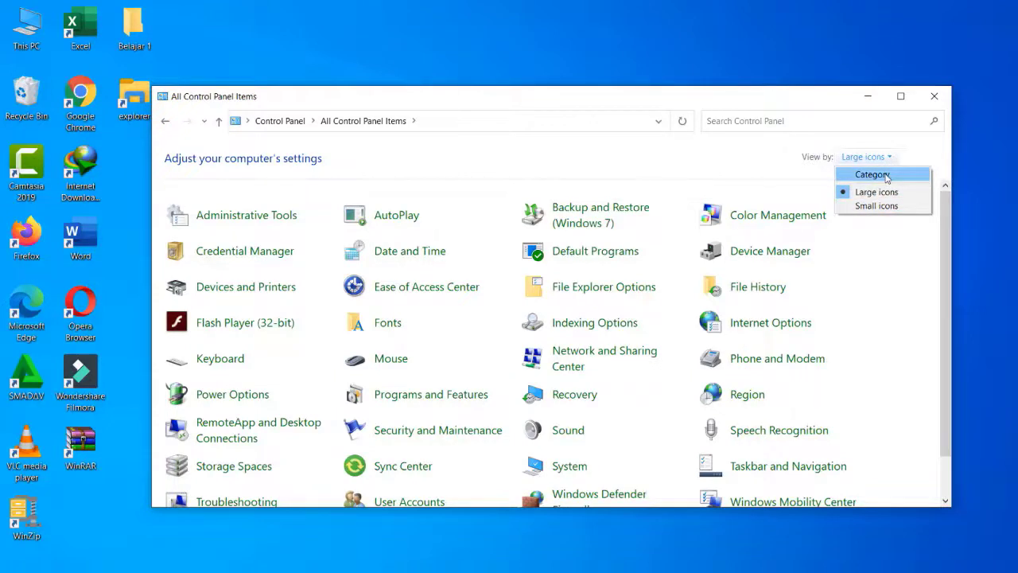
pyautogui.click(886, 176)
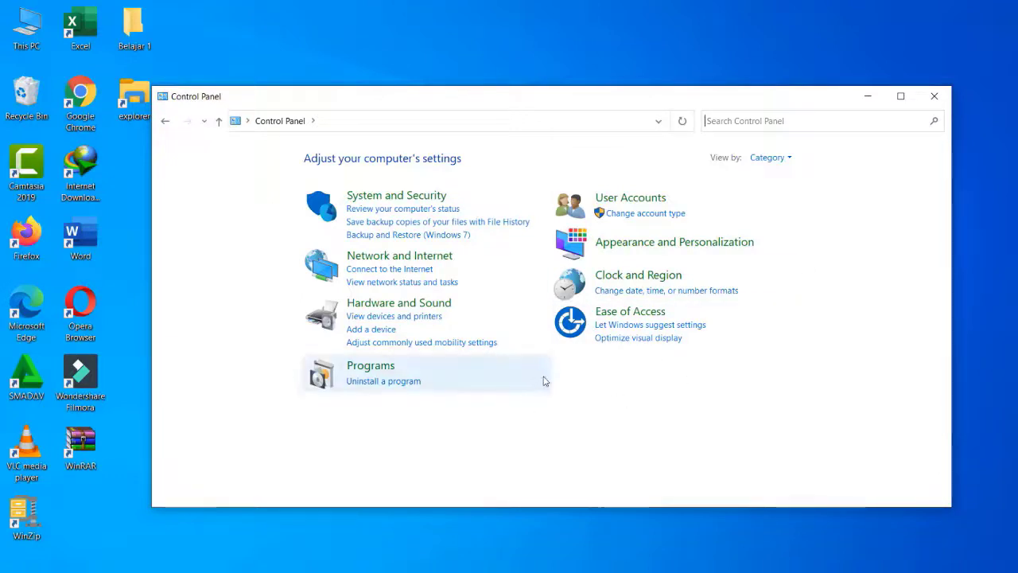
# Open Programs and Features from the Programs category and move its window toward the desktop's upper-left corner
pyautogui.click(372, 367)
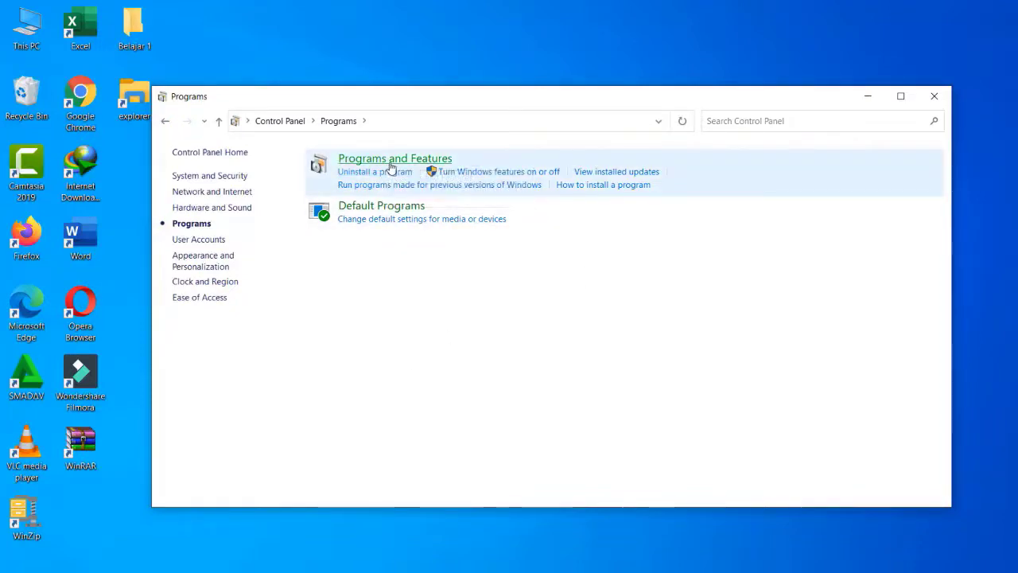
pyautogui.click(391, 167)
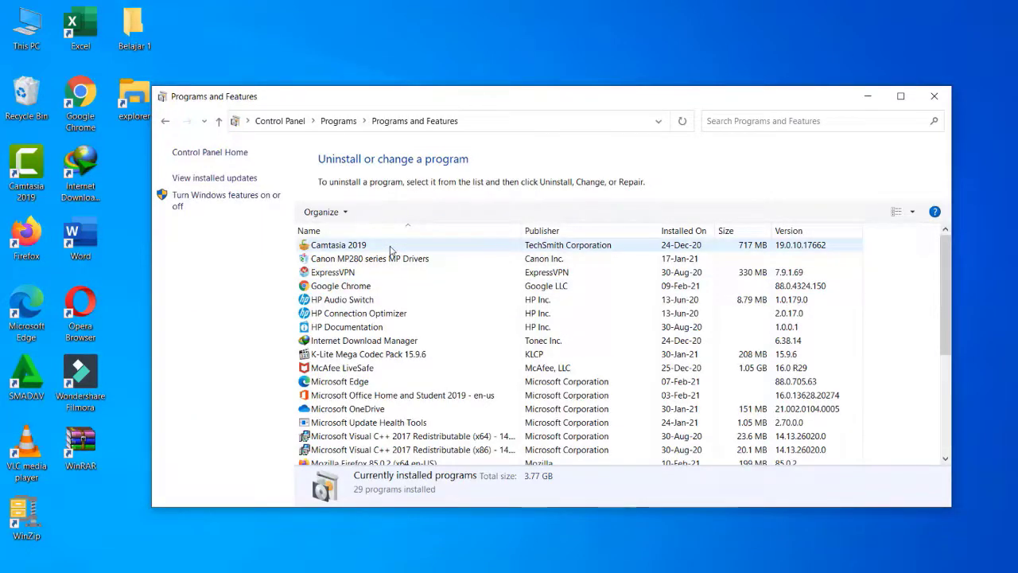
pyautogui.moveTo(486, 99); pyautogui.dragTo(382, 39)
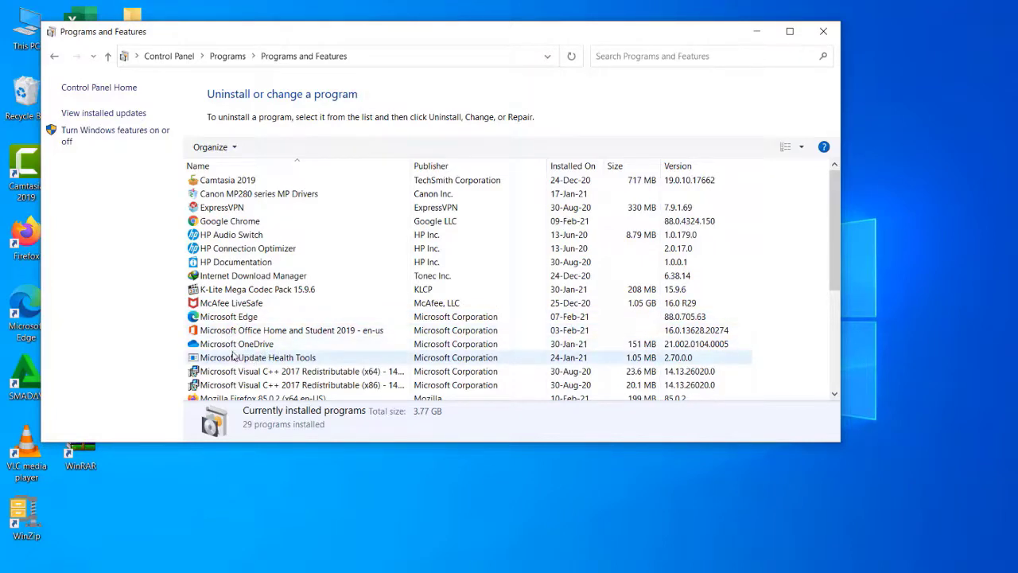
# Look through the whole list of installed programs in Programs and Features
pyautogui.scroll(-1, 262, 348)
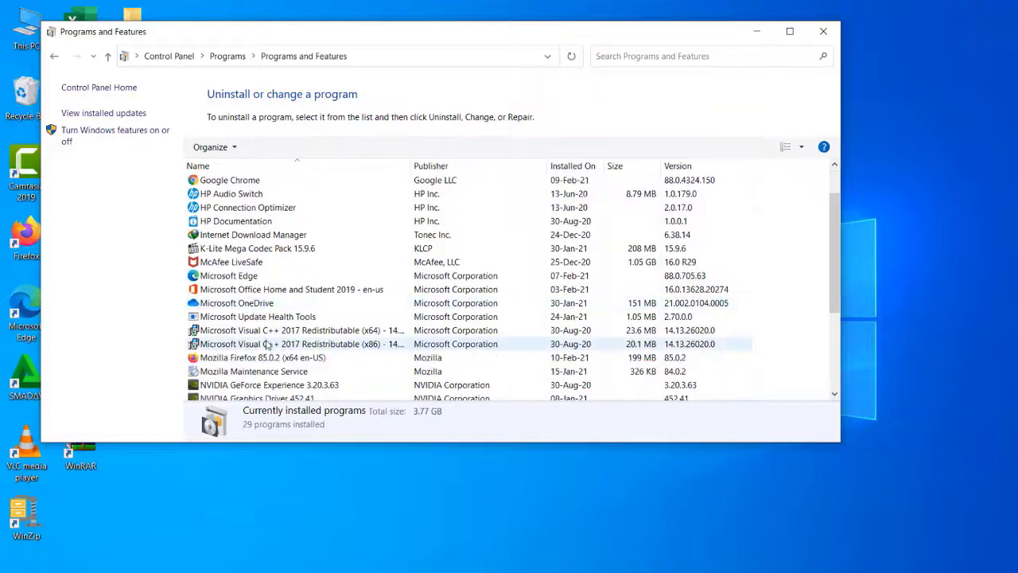
pyautogui.scroll(-1, 269, 305)
pyautogui.scroll(-3, 269, 304)
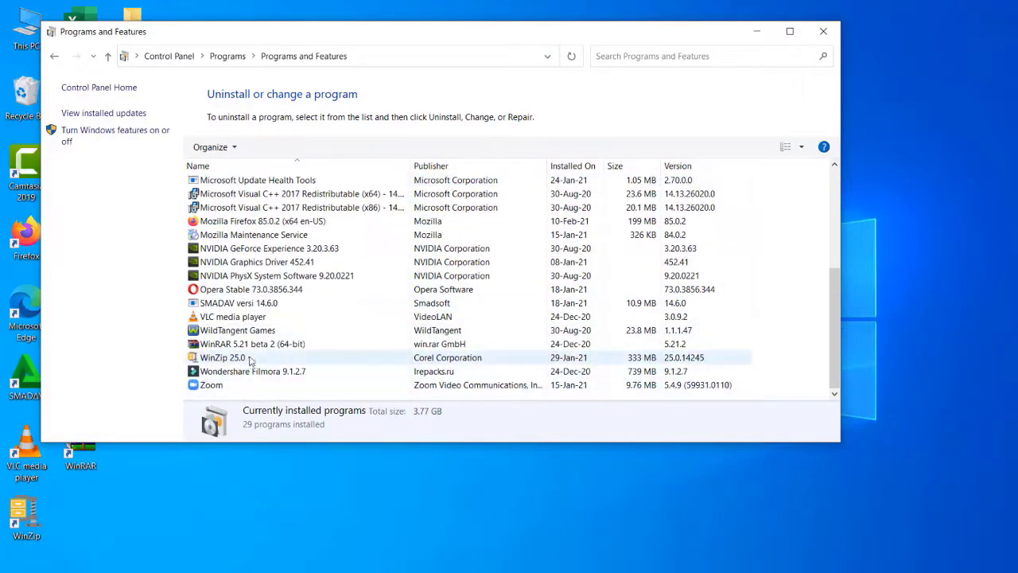
pyautogui.scroll(5, 261, 310)
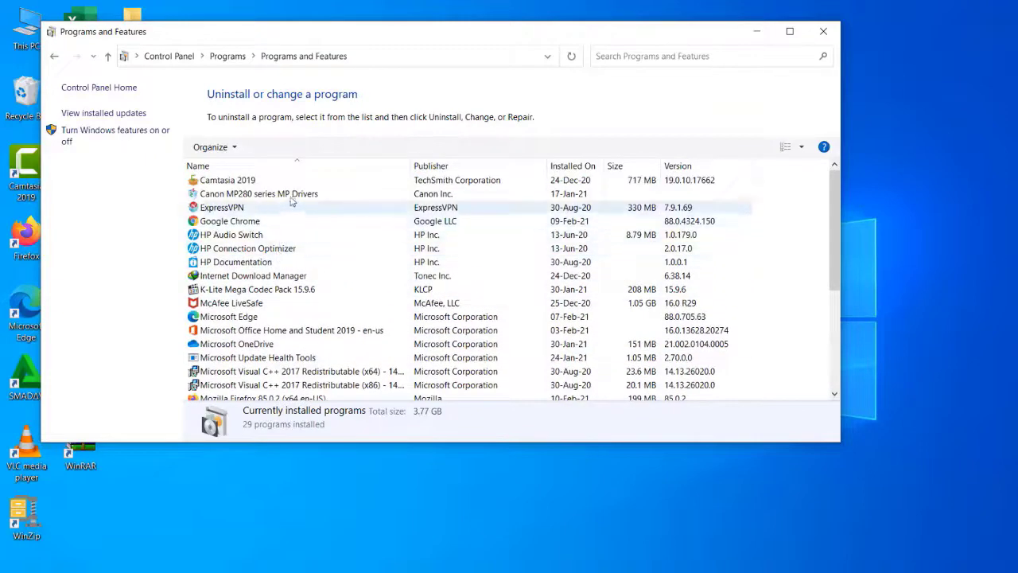
pyautogui.scroll(-5, 238, 199)
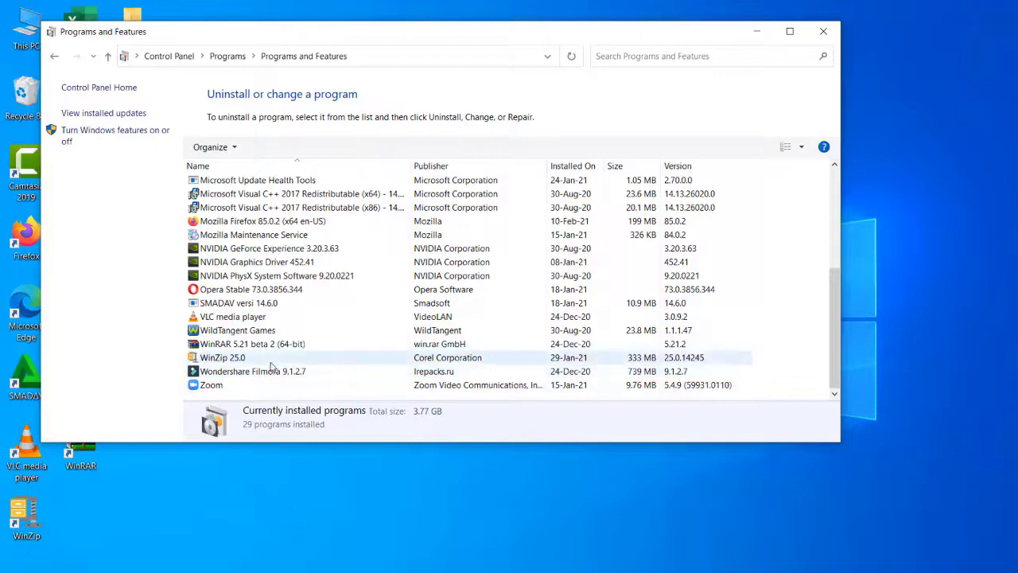
pyautogui.scroll(2, 272, 366)
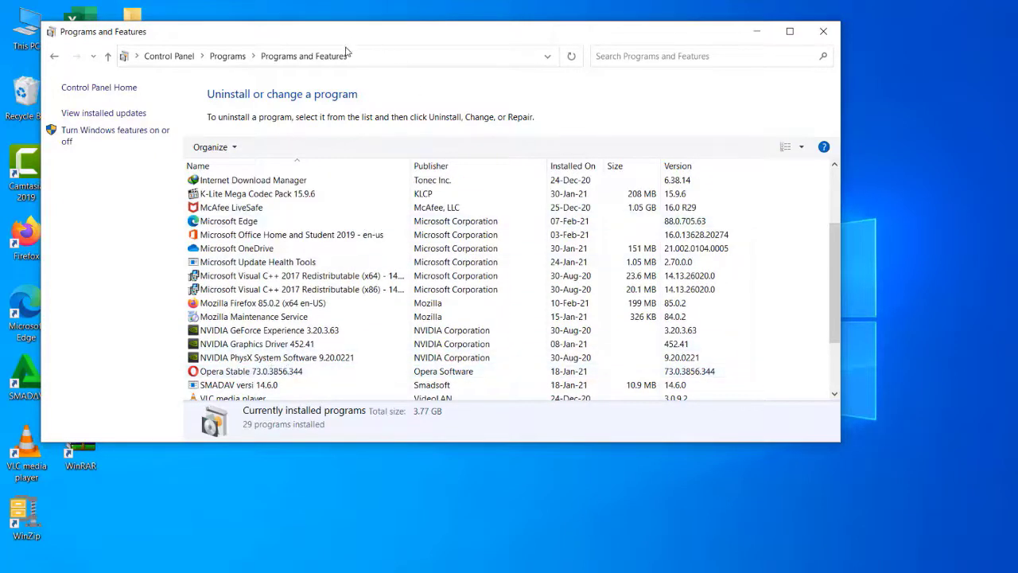
pyautogui.moveTo(286, 39); pyautogui.dragTo(385, 40)
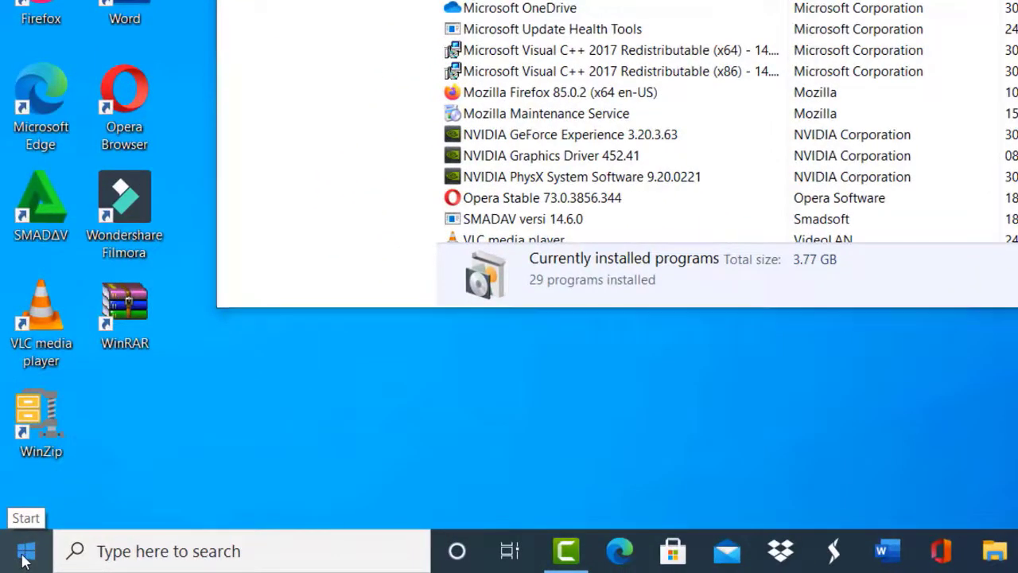
# Open Windows Settings and go to the Apps & features page
pyautogui.rightClick(24, 561)
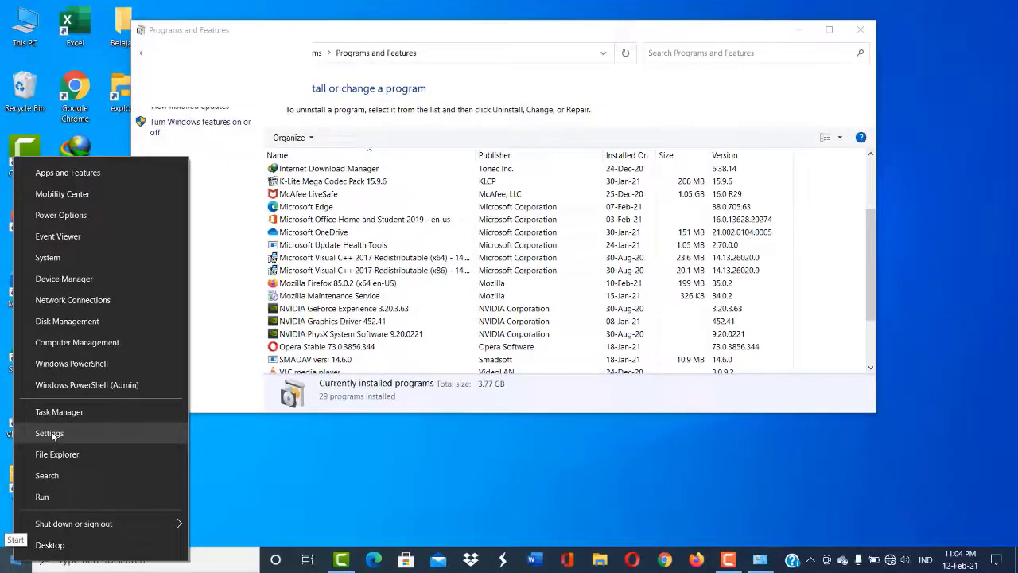
pyautogui.click(56, 420)
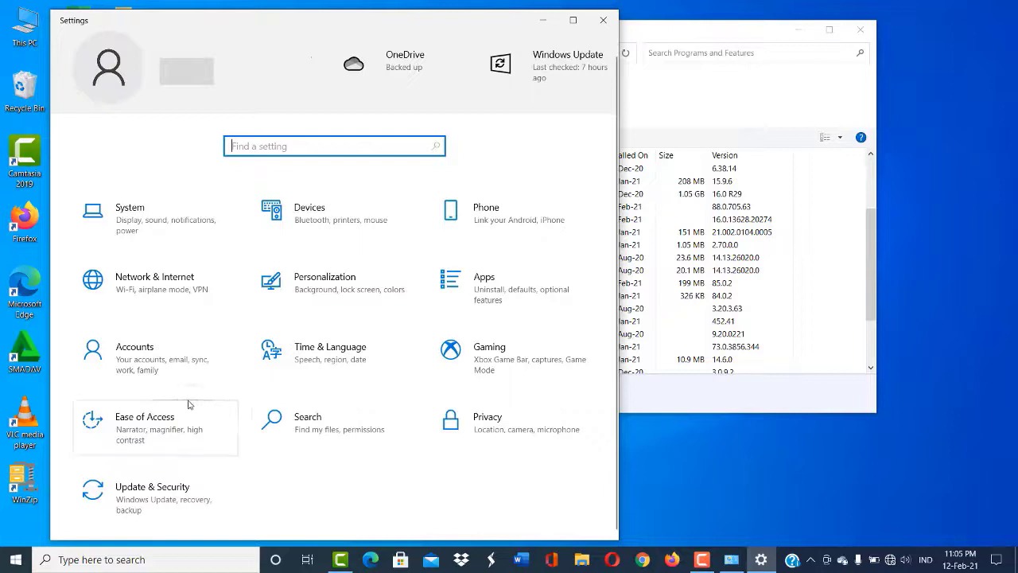
pyautogui.click(482, 280)
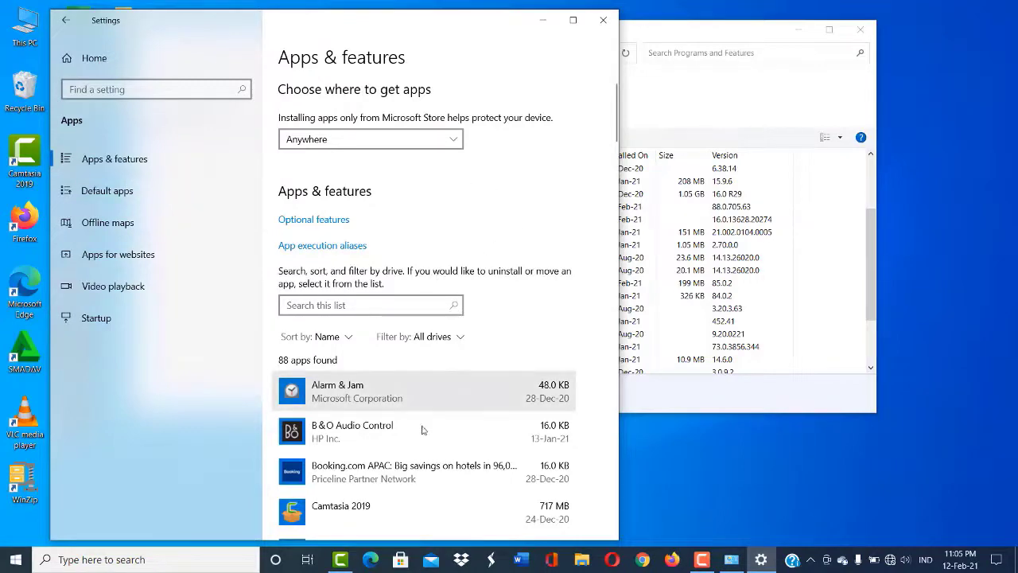
# Compare the app list in Settings with the program list in Programs and Features
pyautogui.scroll(-2, 455, 380)
pyautogui.scroll(-10, 460, 369)
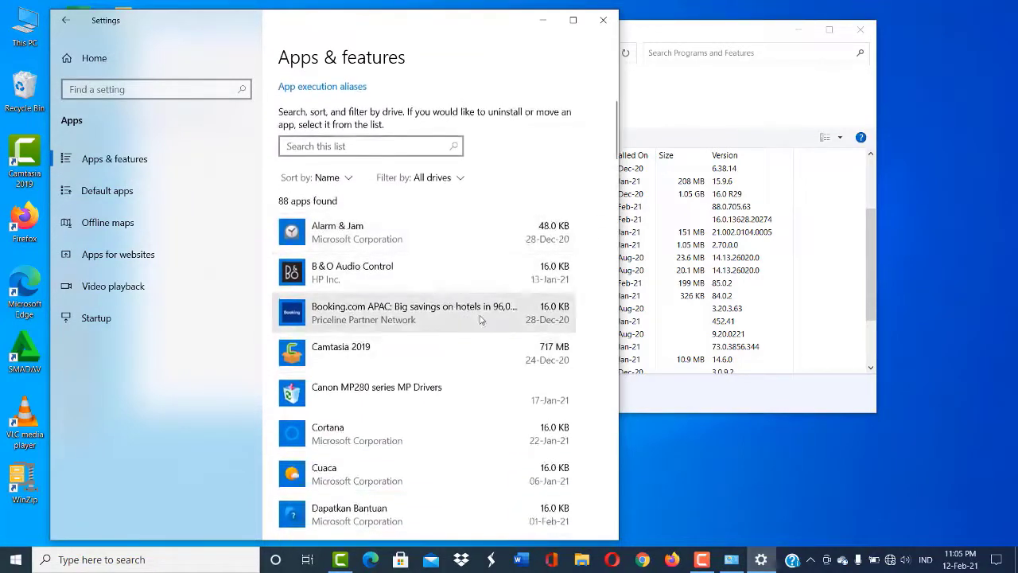
pyautogui.scroll(-9, 487, 310)
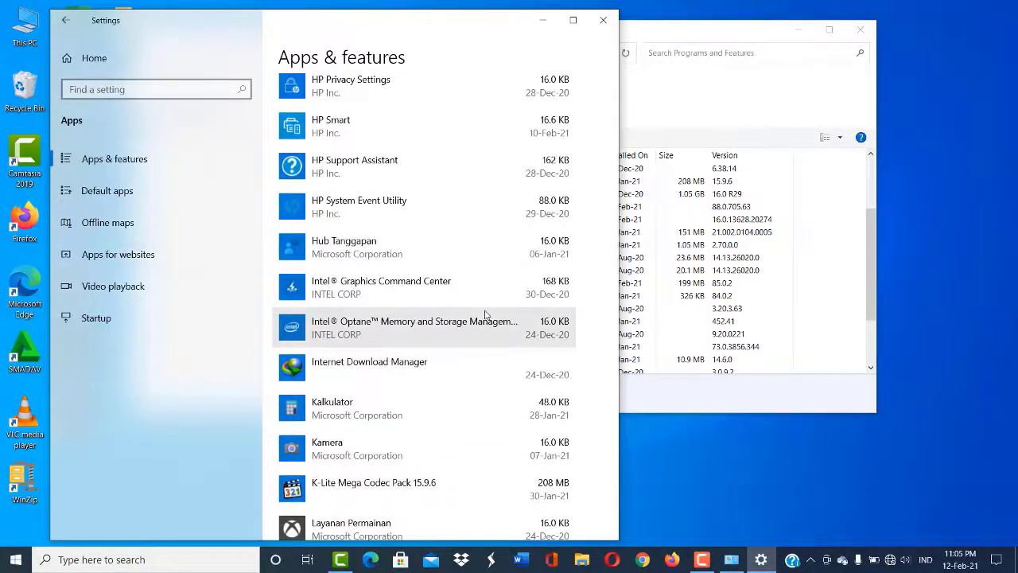
pyautogui.scroll(-2, 424, 371)
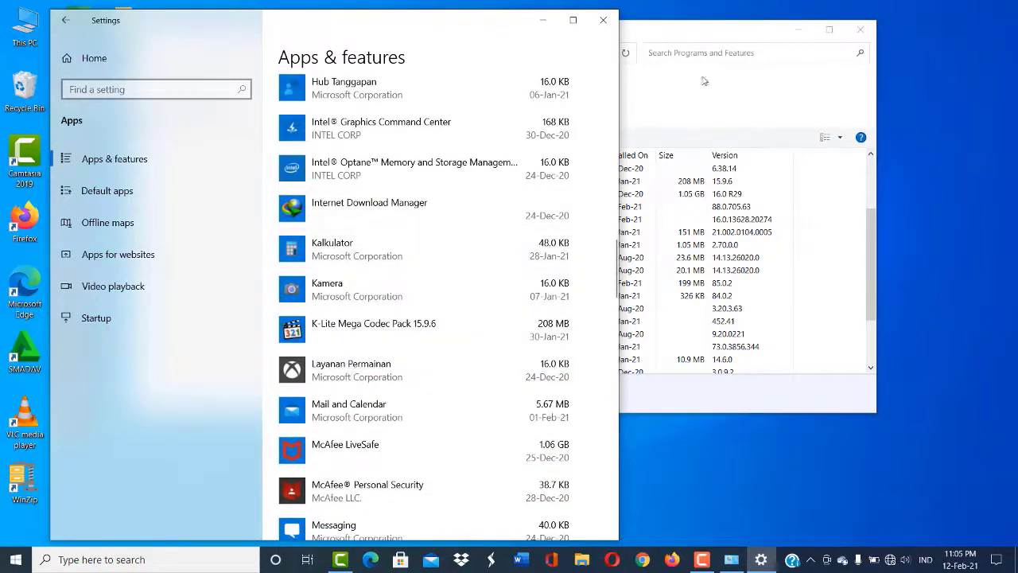
pyautogui.click(757, 31)
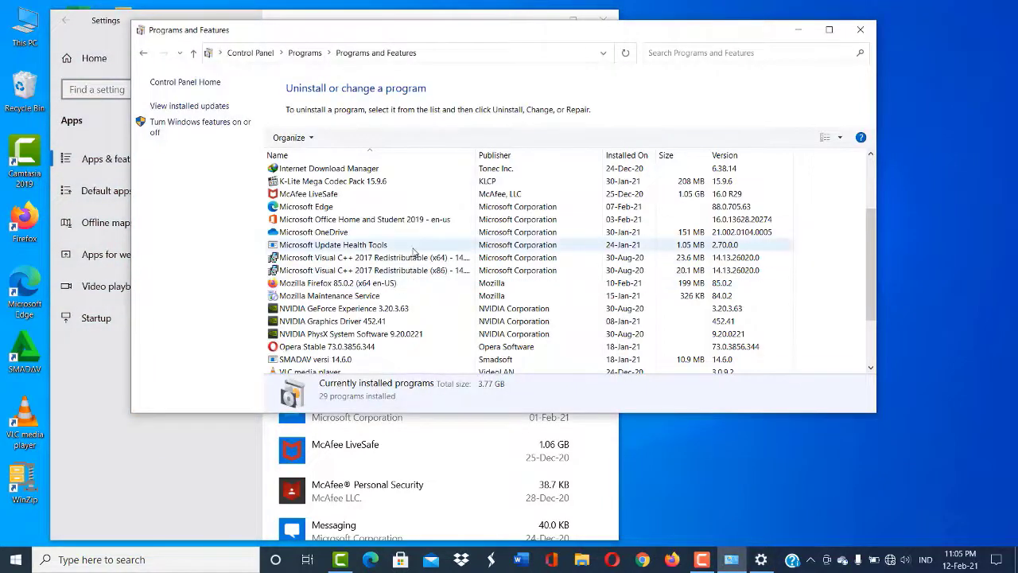
pyautogui.scroll(-2, 412, 251)
pyautogui.scroll(4, 413, 252)
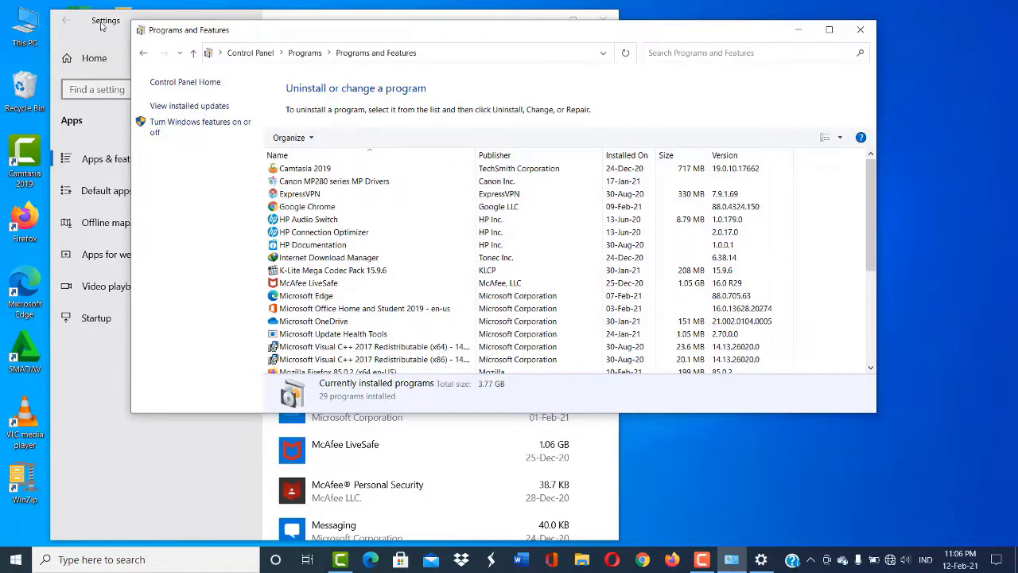
# Return to Apps & features in Settings and examine which further apps are listed there
pyautogui.click(116, 41)
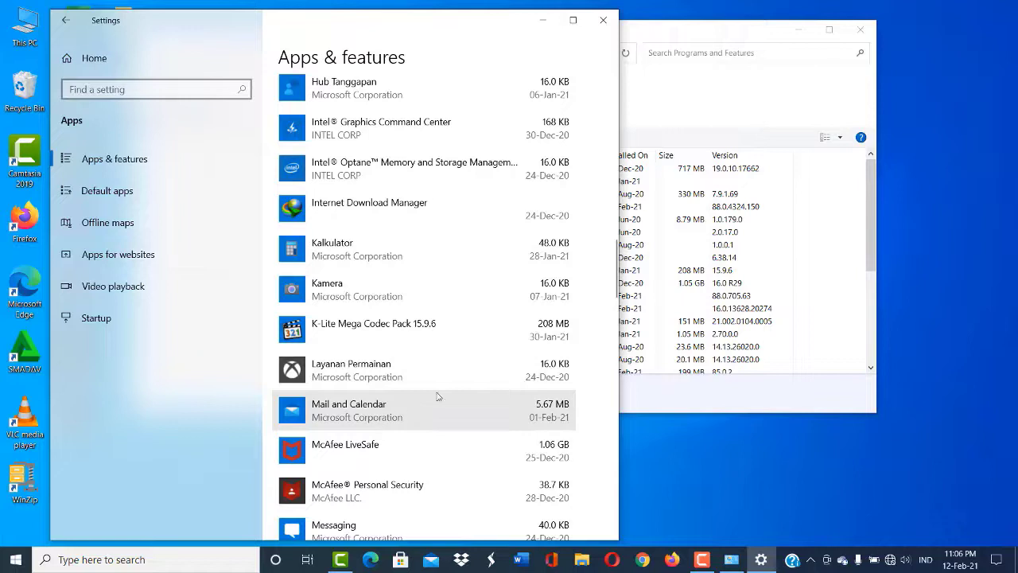
pyautogui.scroll(-3, 371, 371)
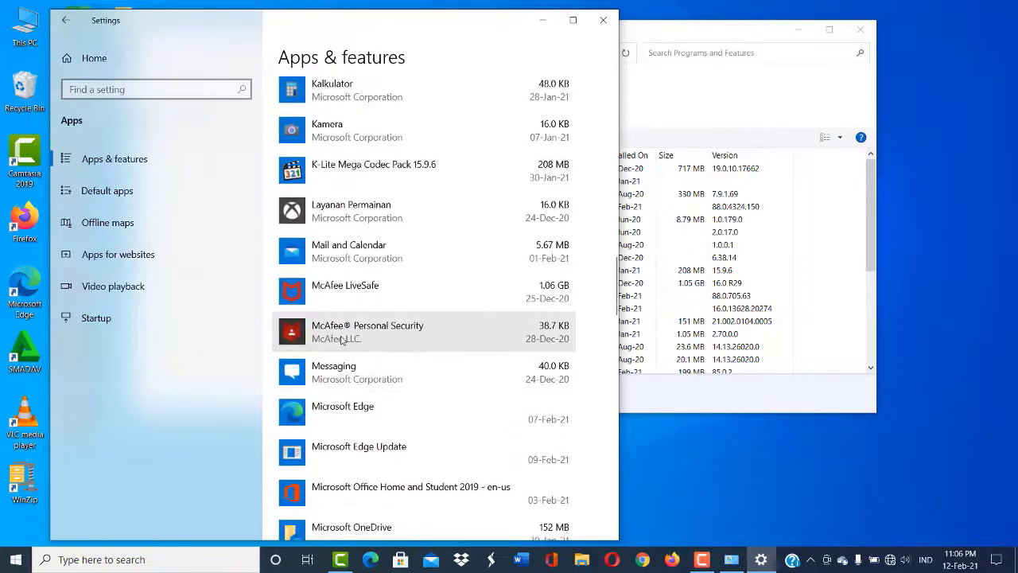
pyautogui.scroll(-2, 350, 369)
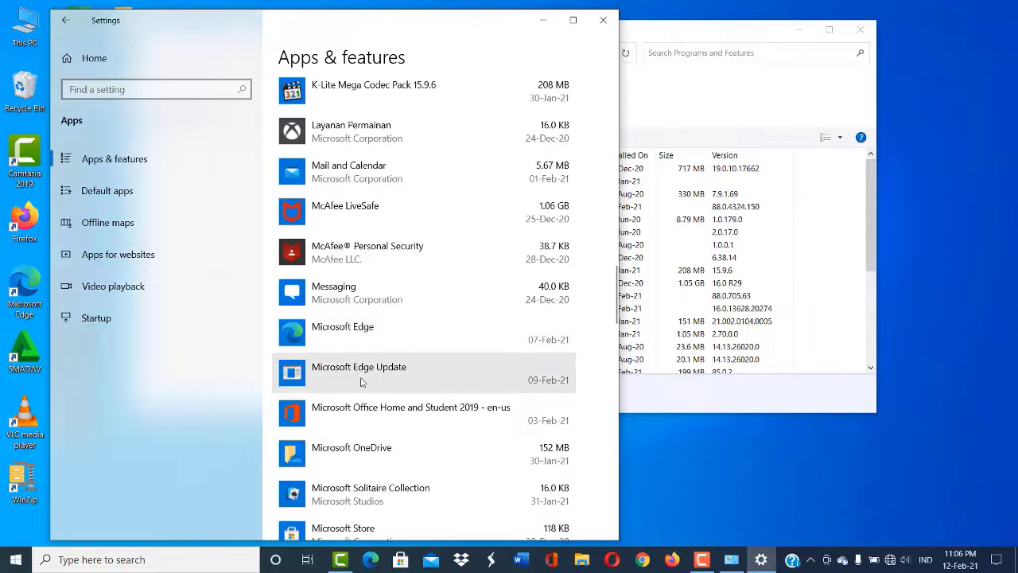
pyautogui.scroll(-3, 374, 434)
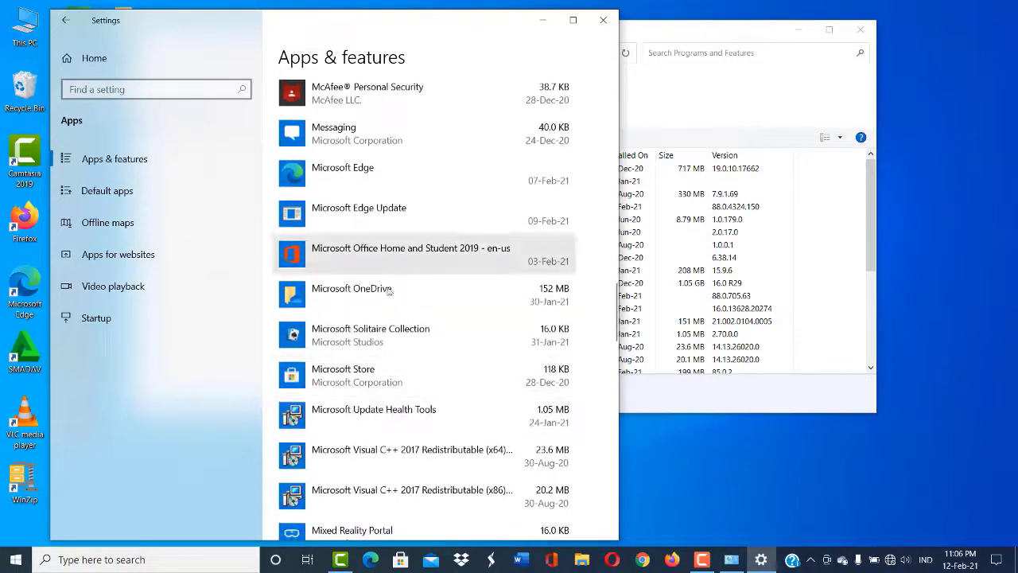
pyautogui.scroll(-3, 421, 332)
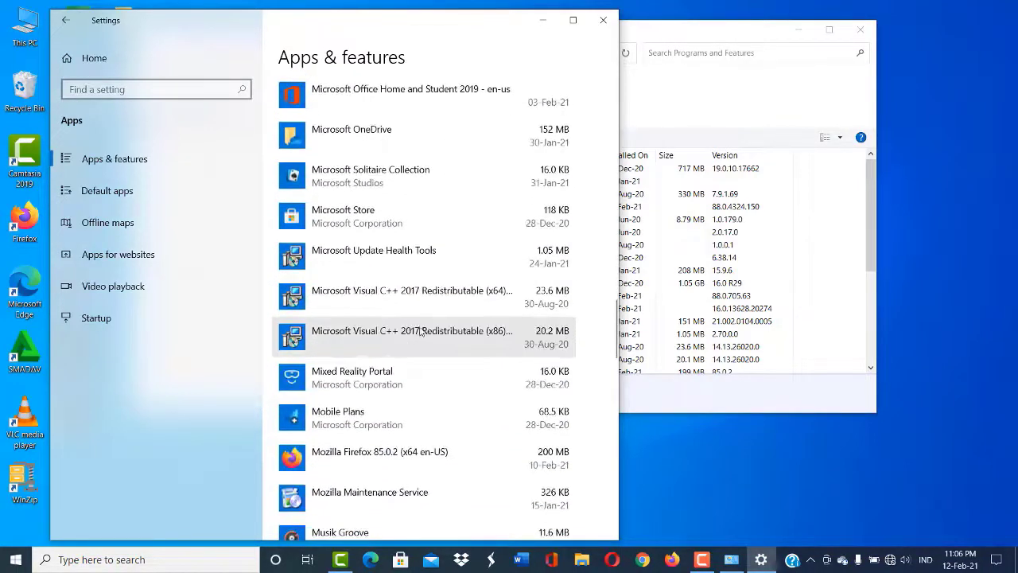
pyautogui.scroll(-6, 421, 332)
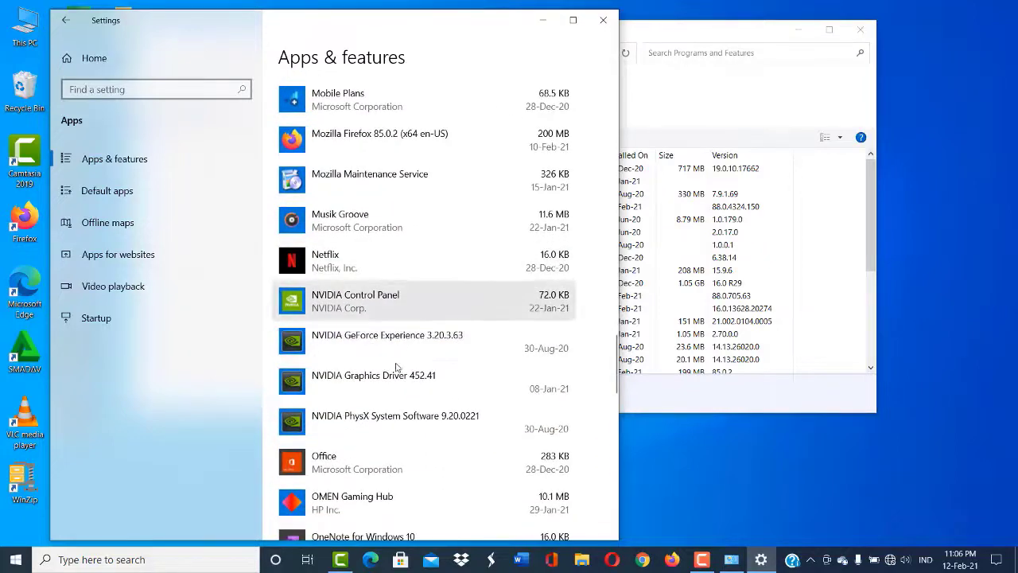
pyautogui.scroll(-4, 391, 359)
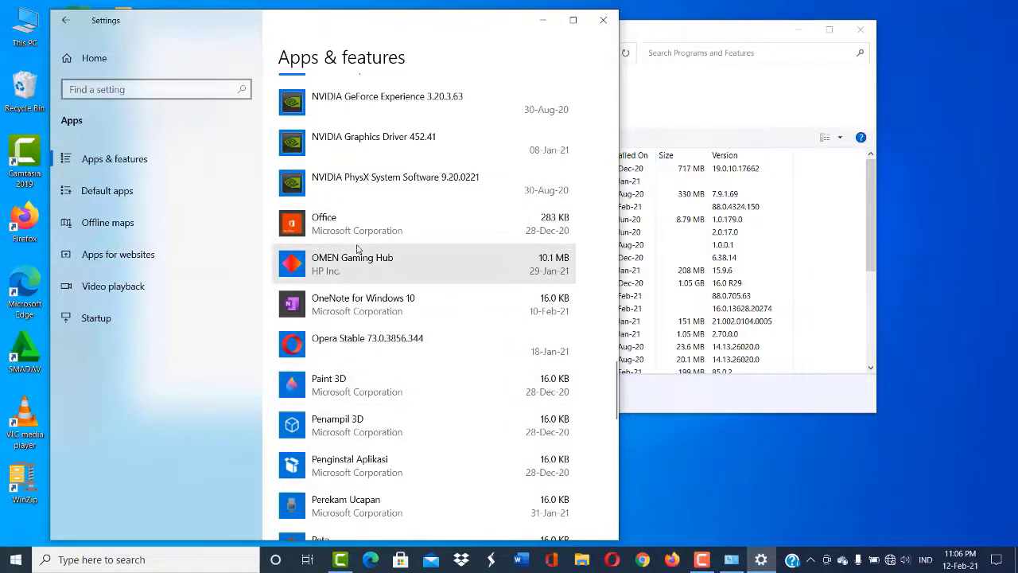
pyautogui.scroll(5, 371, 233)
pyautogui.scroll(6, 371, 233)
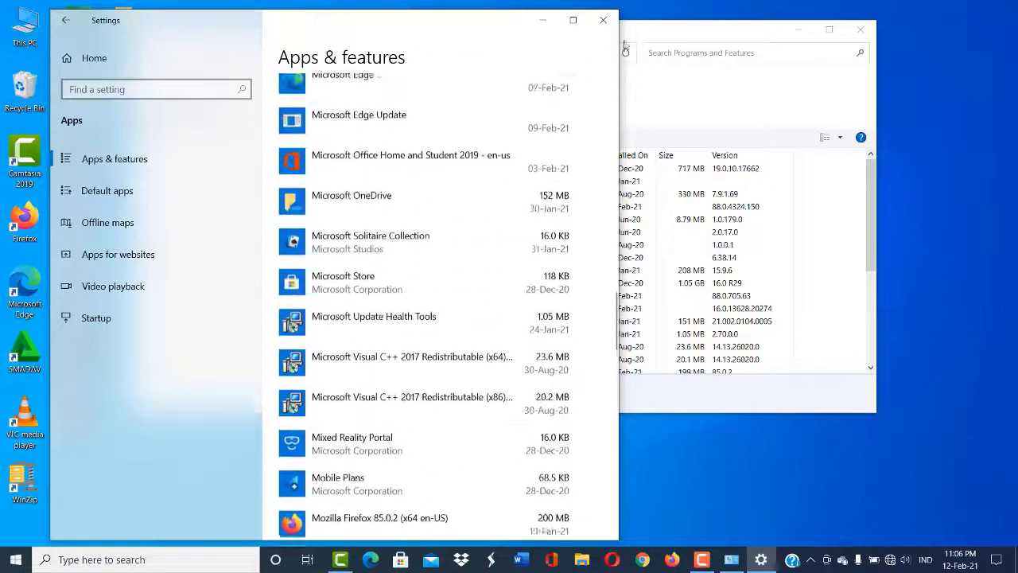
# Switch back to Programs and Features, select WinZip 25.0 and check the actions offered for it
pyautogui.click(726, 35)
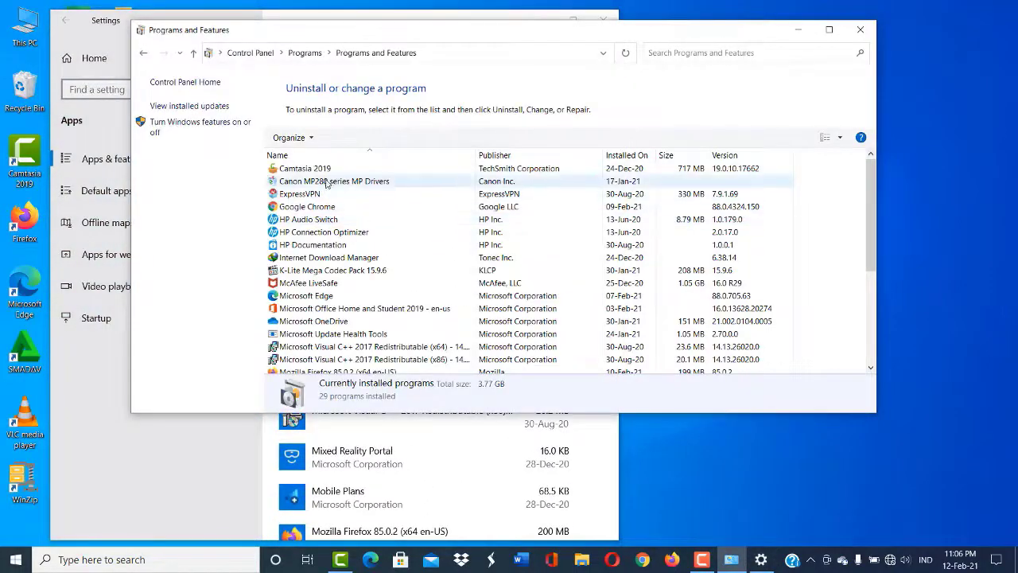
pyautogui.scroll(-2, 337, 265)
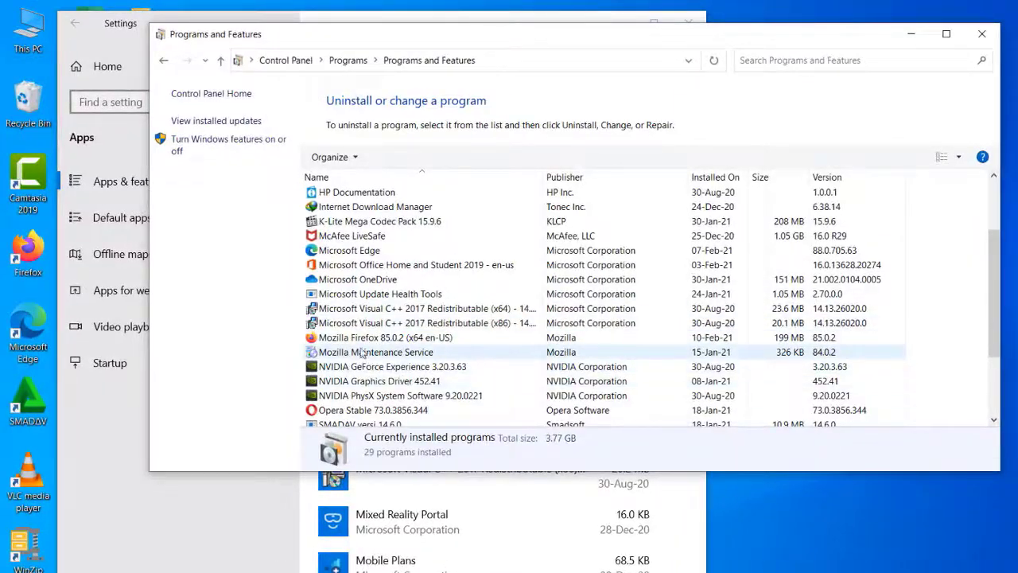
pyautogui.scroll(-2, 354, 350)
pyautogui.scroll(-1, 354, 350)
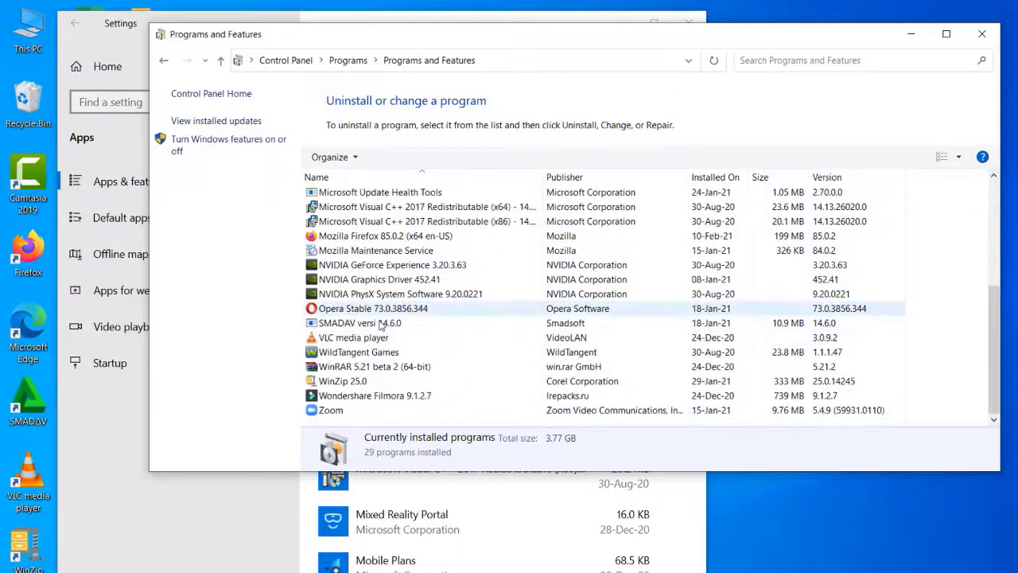
pyautogui.rightClick(340, 386)
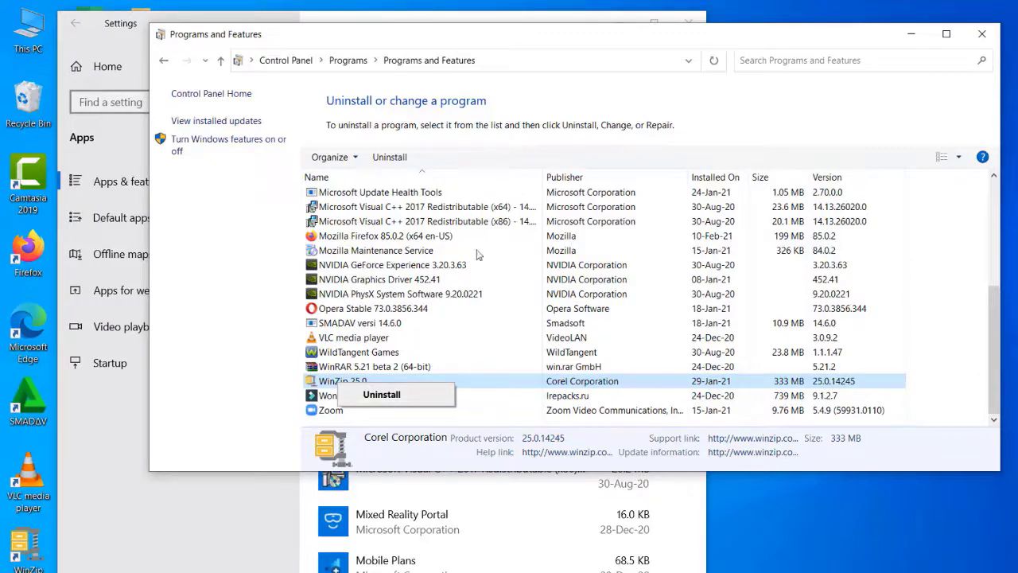
pyautogui.click(536, 156)
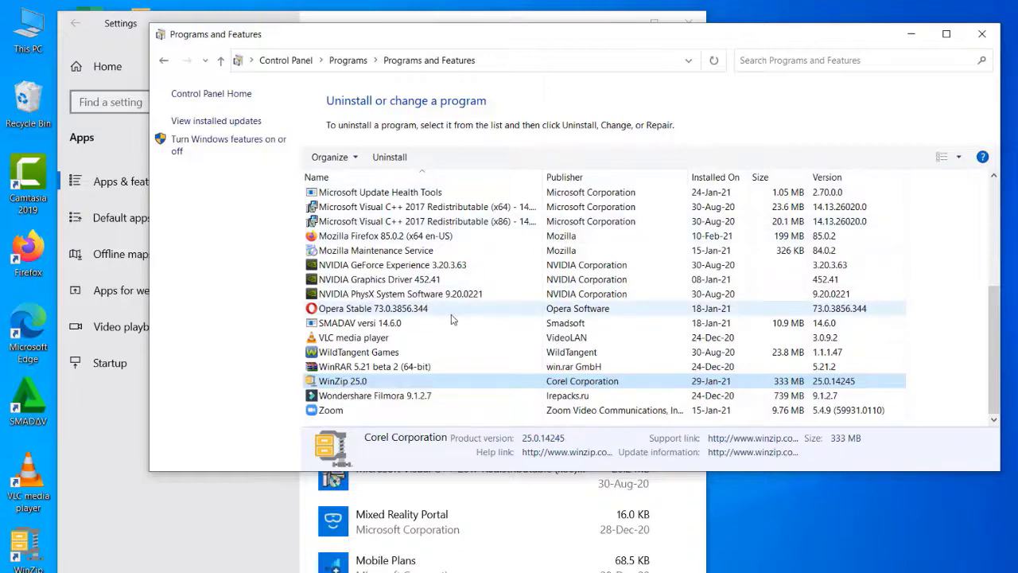
# Switch from Programs and Features back to Apps & features in Settings and check the actions offered for Microsoft Update Health Tools
pyautogui.scroll(5, 451, 319)
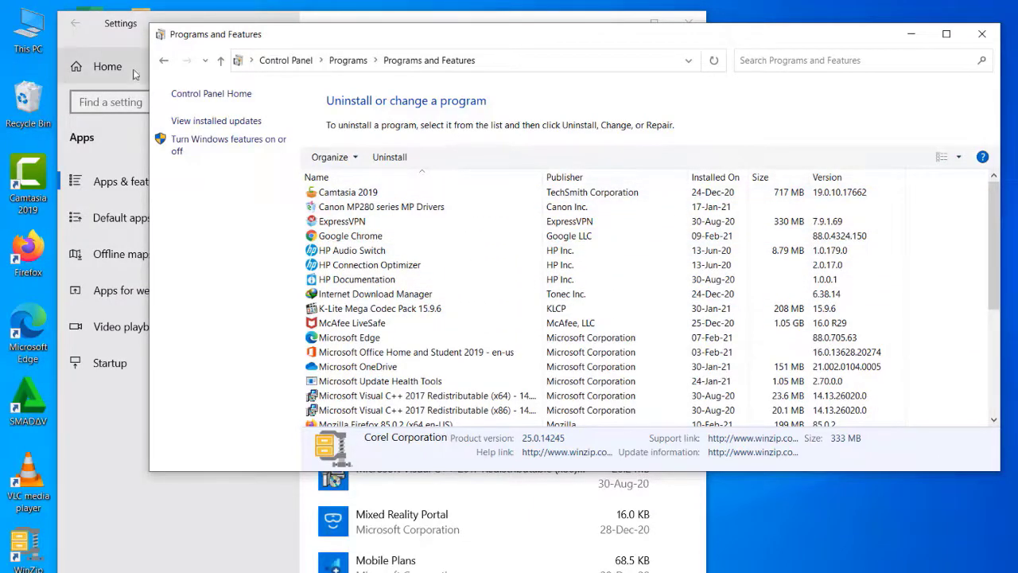
pyautogui.click(143, 437)
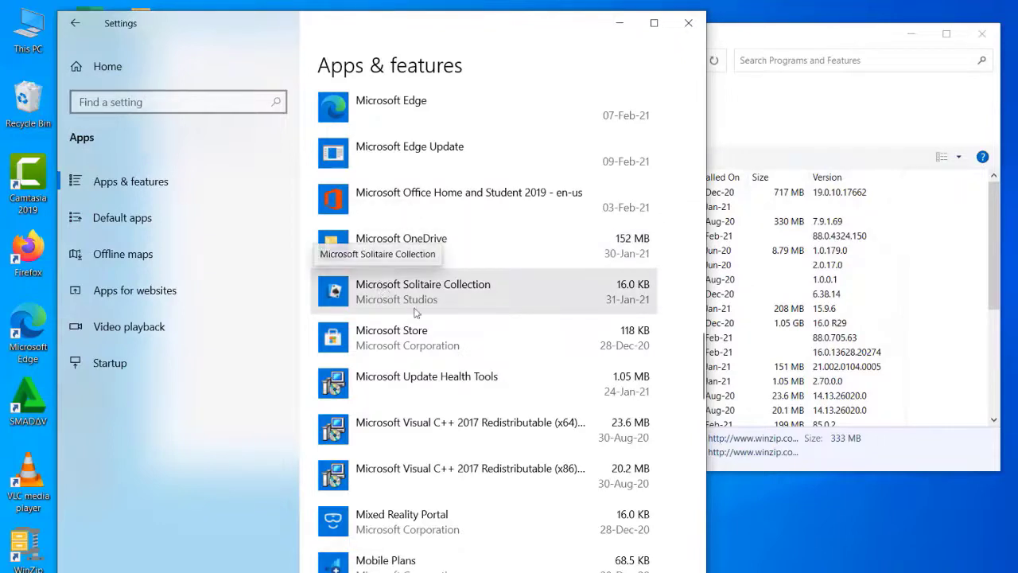
pyautogui.click(395, 386)
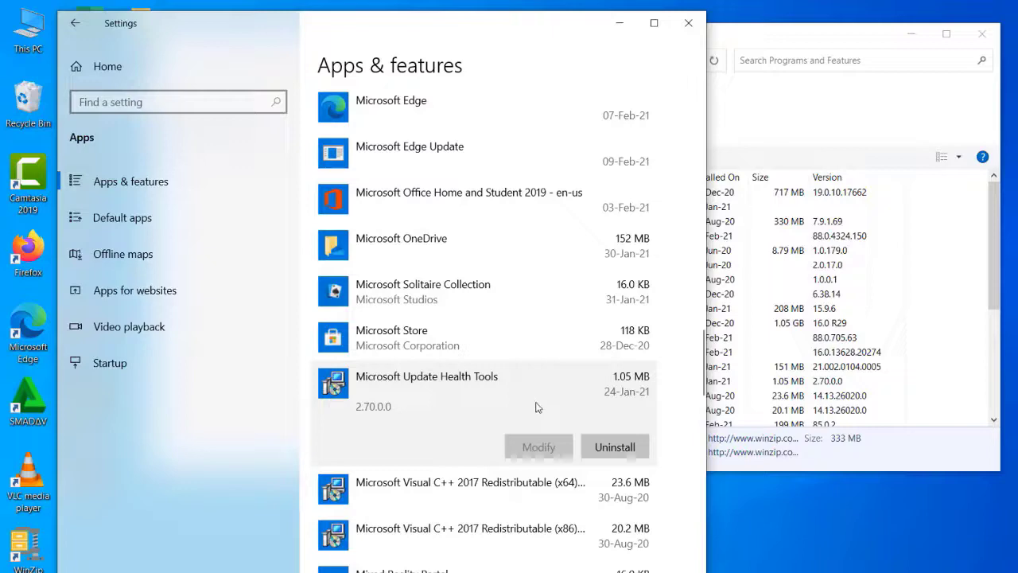
# Examine the rest of the Apps & features list through to its end, including the WinZip 25.0 entry
pyautogui.scroll(-3, 402, 420)
pyautogui.scroll(-5, 402, 420)
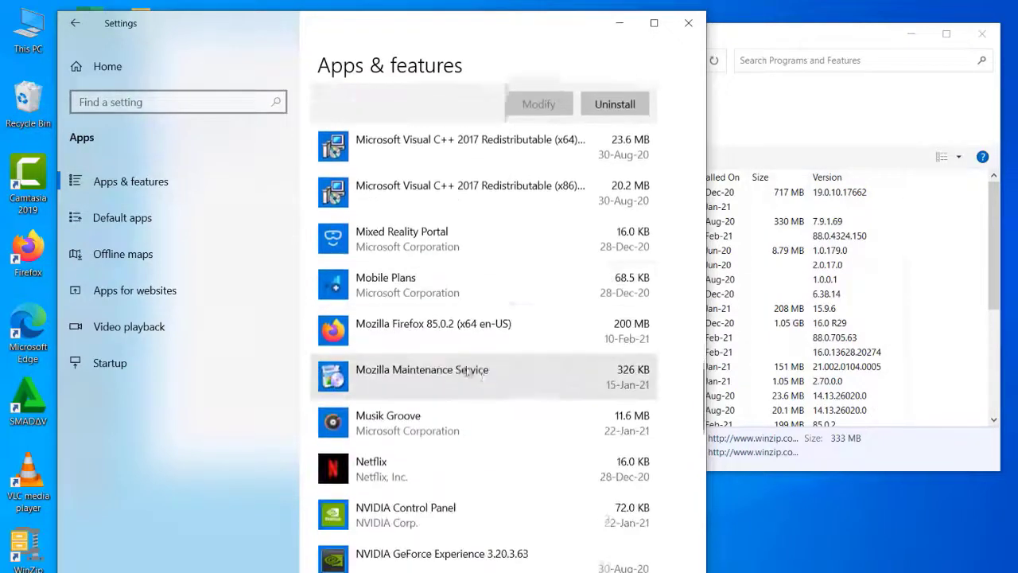
pyautogui.scroll(-10, 499, 309)
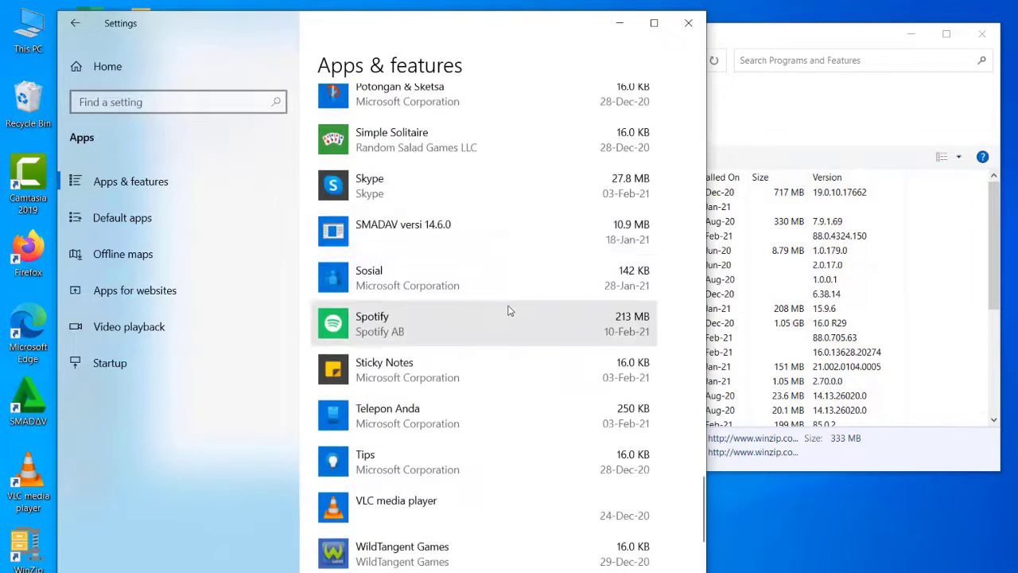
pyautogui.scroll(-3, 508, 311)
pyautogui.scroll(-5, 506, 311)
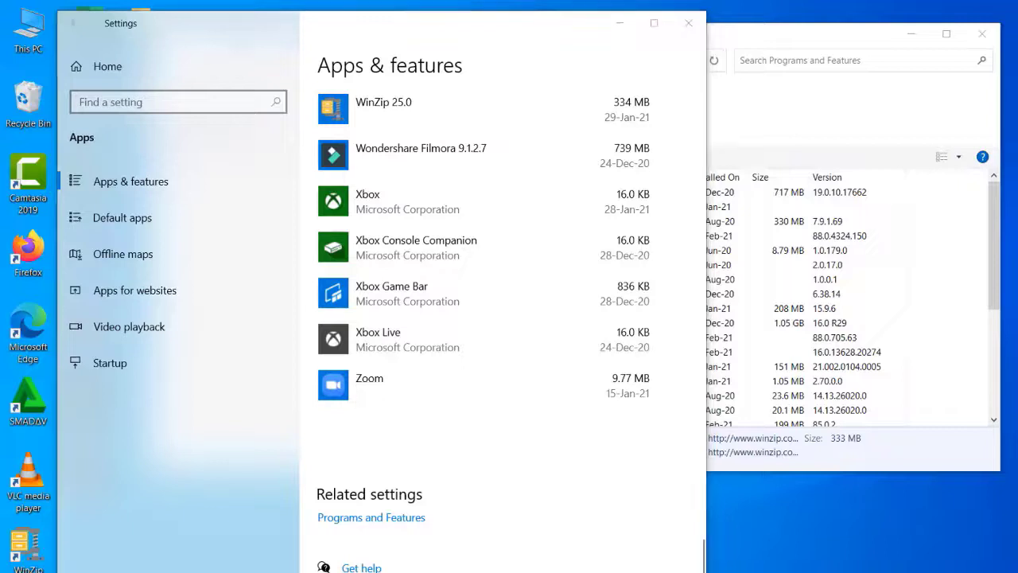
pyautogui.press('F10')
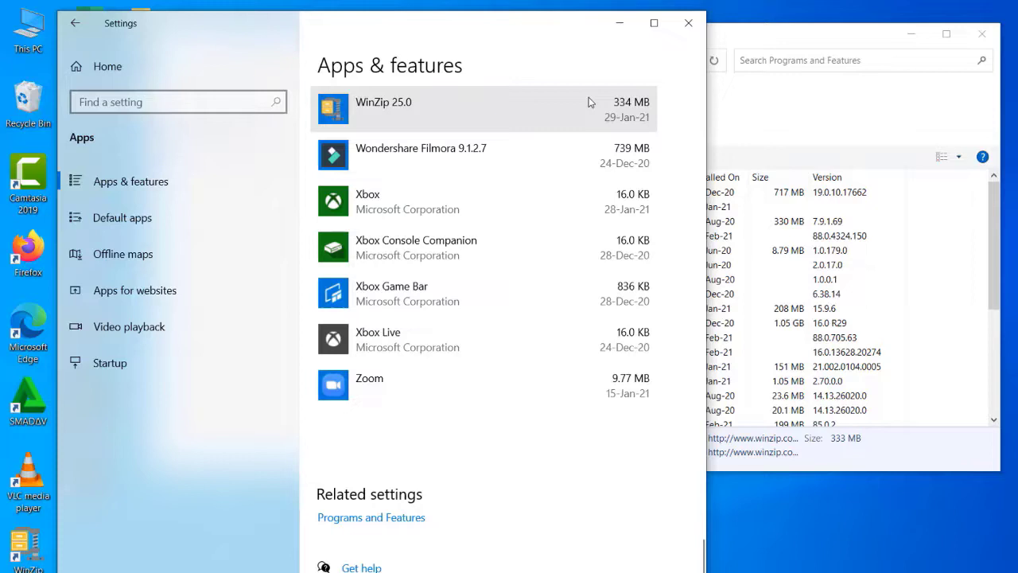
# Close Settings and dismiss the Programs and Features window to return to the desktop
pyautogui.click(689, 24)
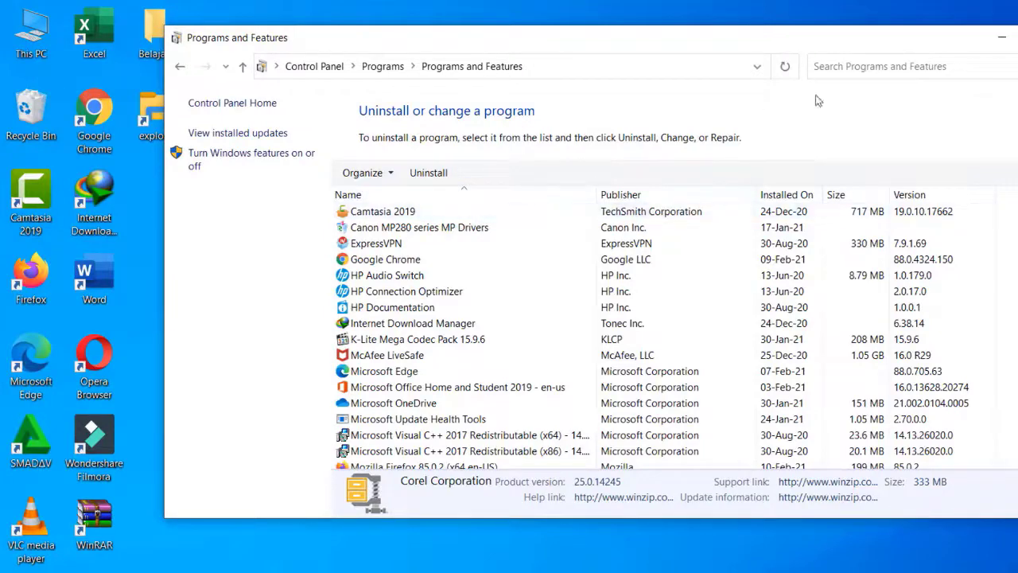
pyautogui.click(1003, 38)
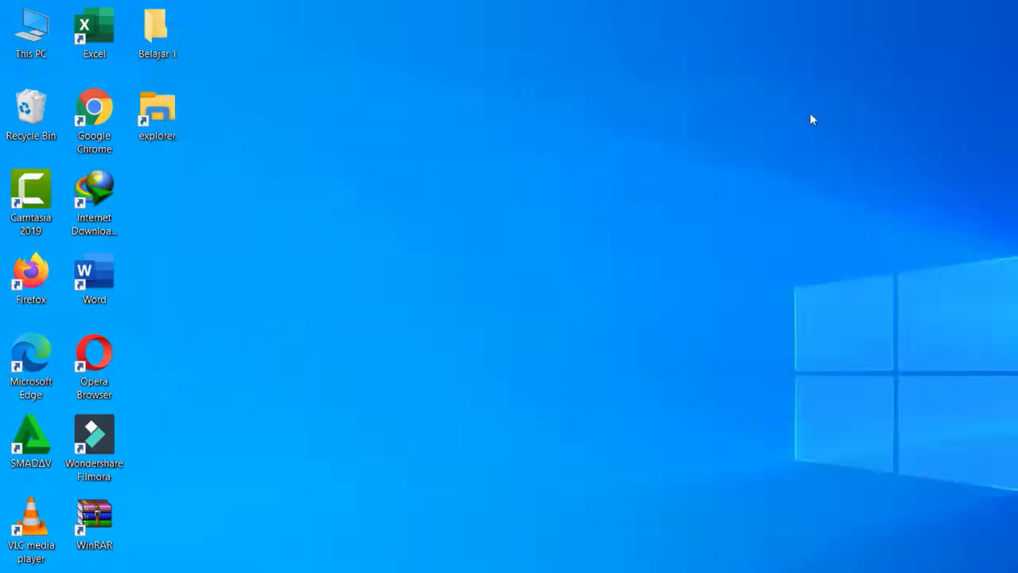